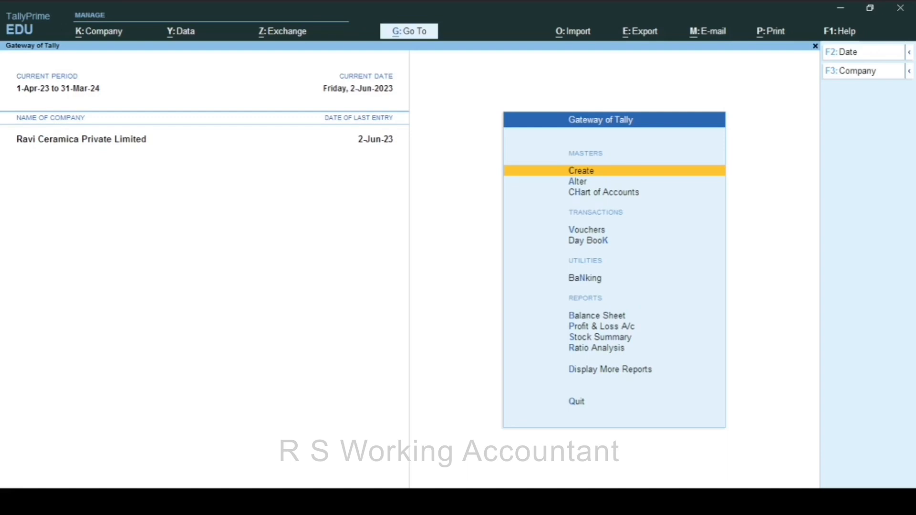
# Start a receipt voucher dated 2-Jun-23 with supplier reference number 4 and reference date 2-Jun-23.
pyautogui.press('d')
pyautogui.press('Escape')
pyautogui.press('Home')
pyautogui.press('v')
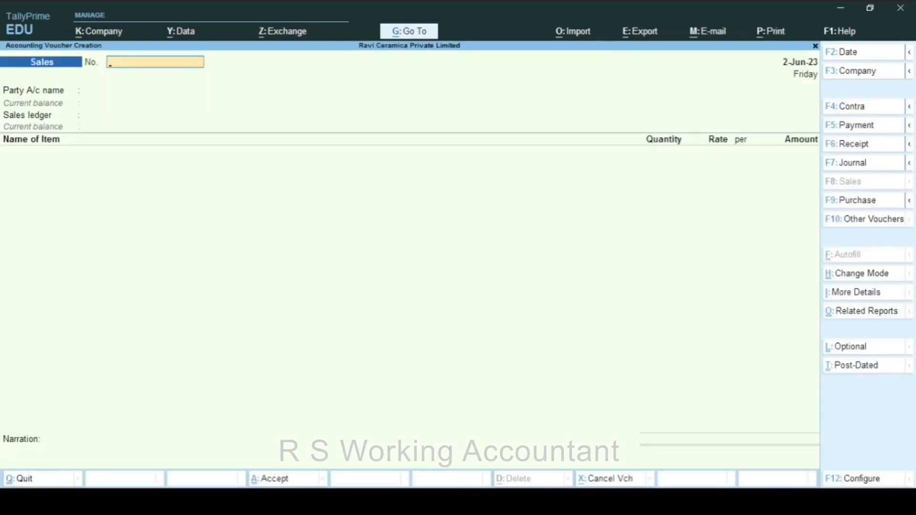
pyautogui.press('F6')
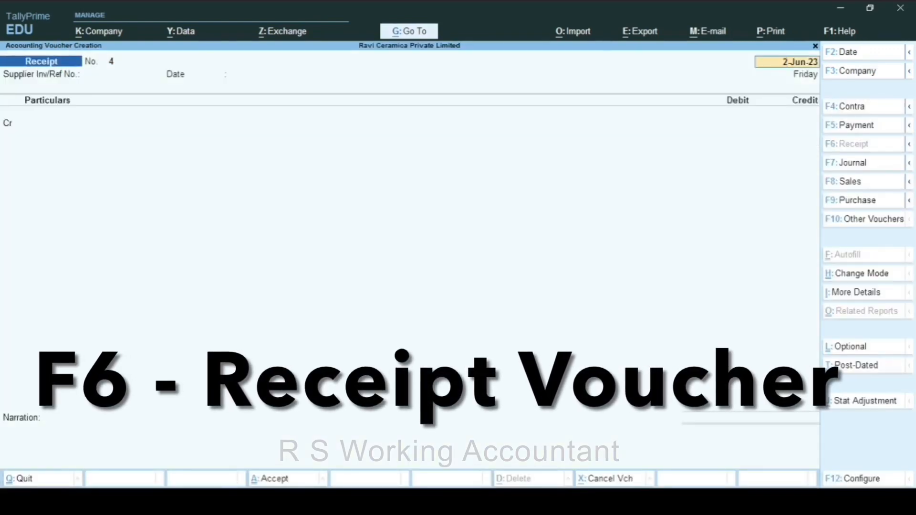
pyautogui.press('Return')
pyautogui.press('Return')
pyautogui.press('Return')
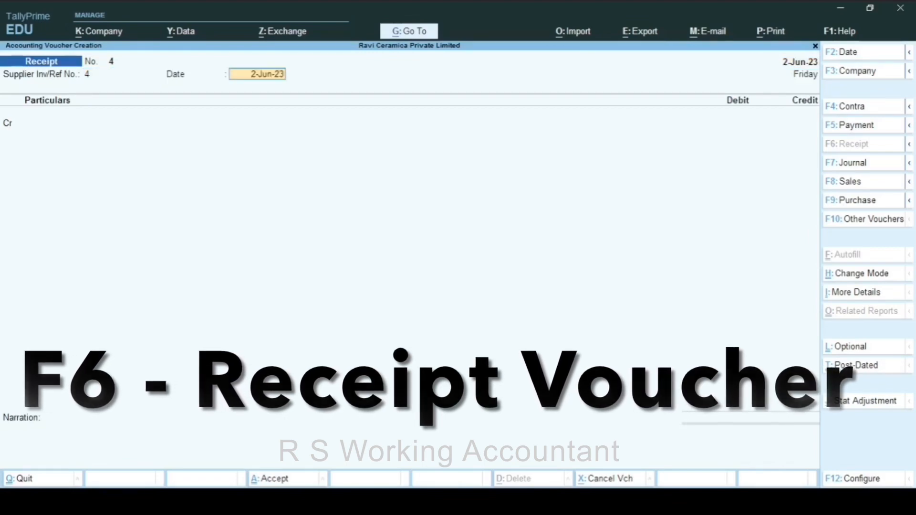
# Credit Crystal Enterprise with 41,300 in the receipt voucher and allocate the amount as On Account.
pyautogui.write('CR')
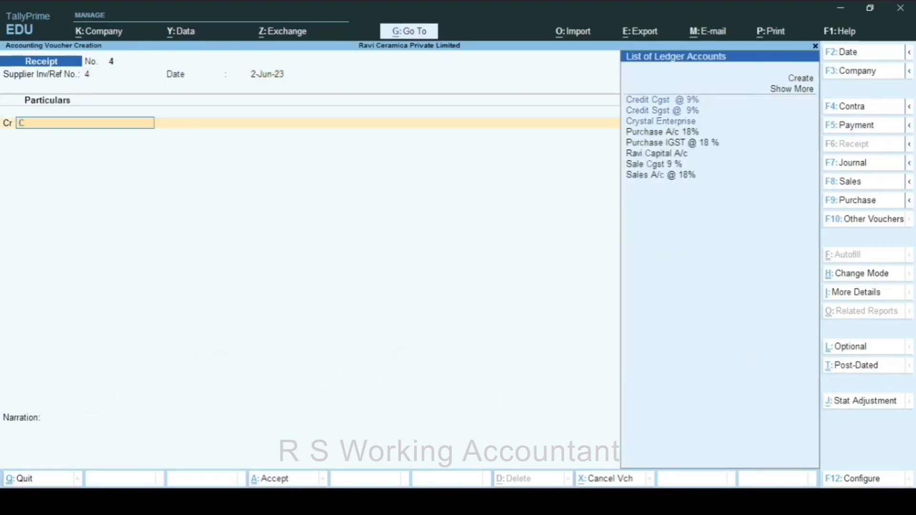
pyautogui.press('Down')
pyautogui.press('Down')
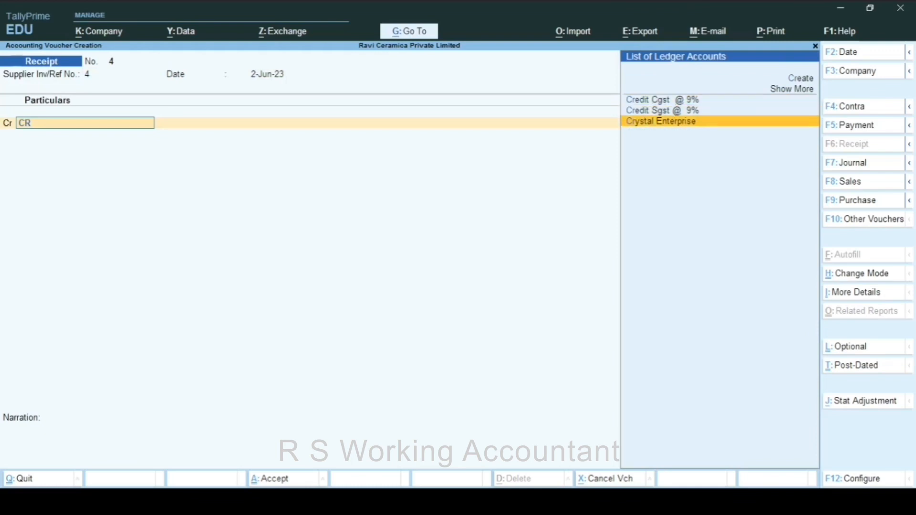
pyautogui.press('Return')
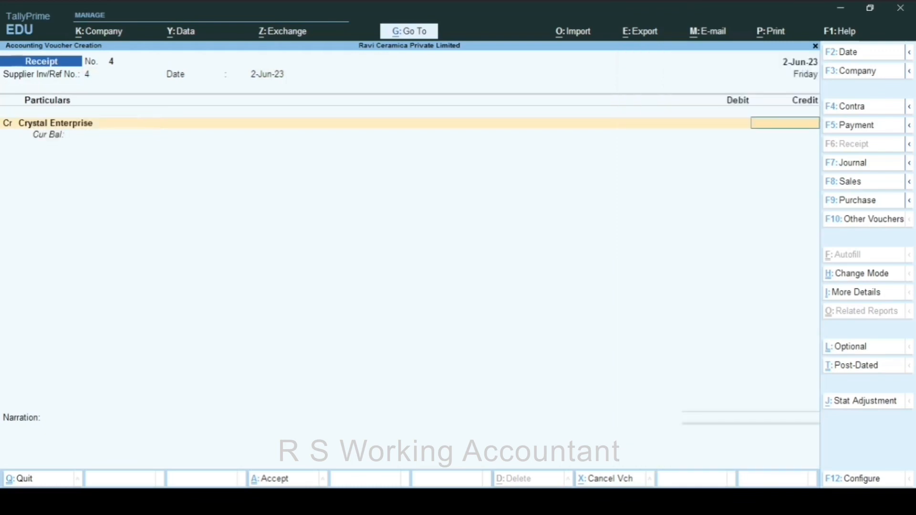
pyautogui.write('41300')
pyautogui.press('Return')
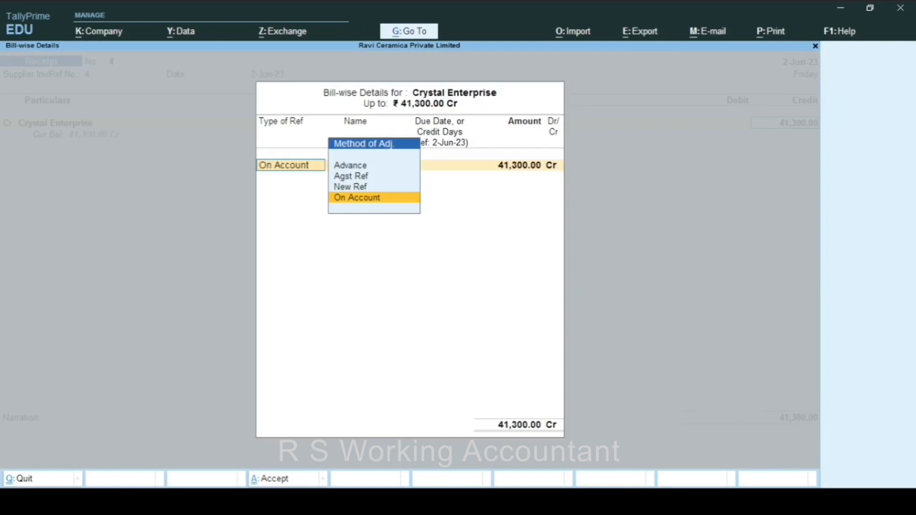
pyautogui.press('Return')
pyautogui.press('Return')
pyautogui.press('Return')
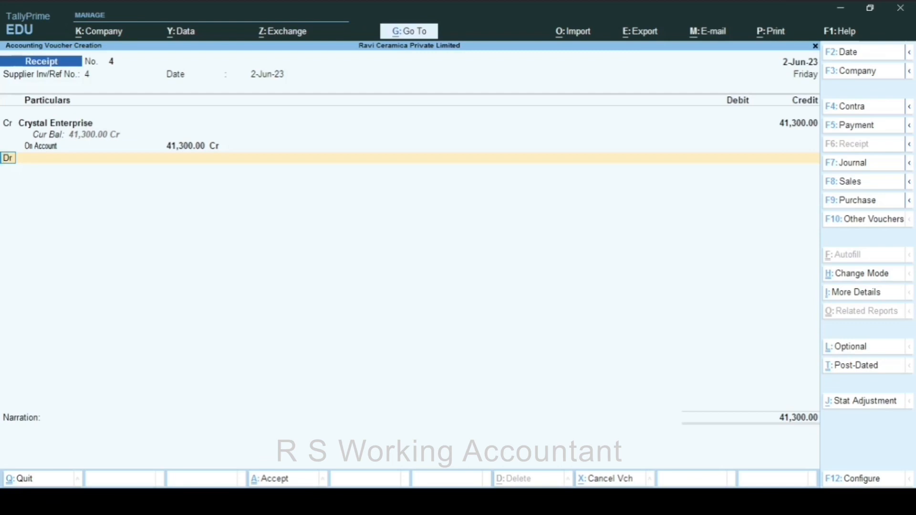
# Debit Bank Of India with 41,300 as a Cheque/DD allocation, entering the cheque's instrument number and keeping the date 2-Jun-23.
pyautogui.press('Return')
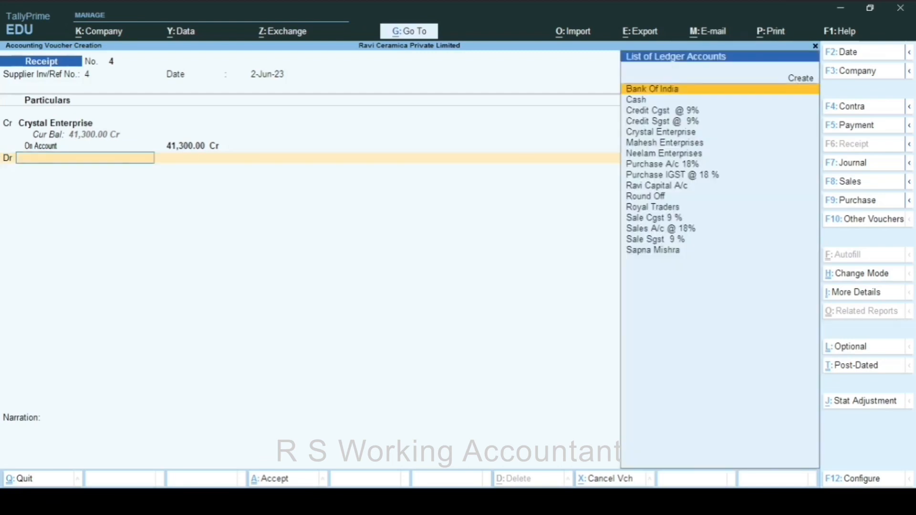
pyautogui.write('BAN')
pyautogui.press('Return')
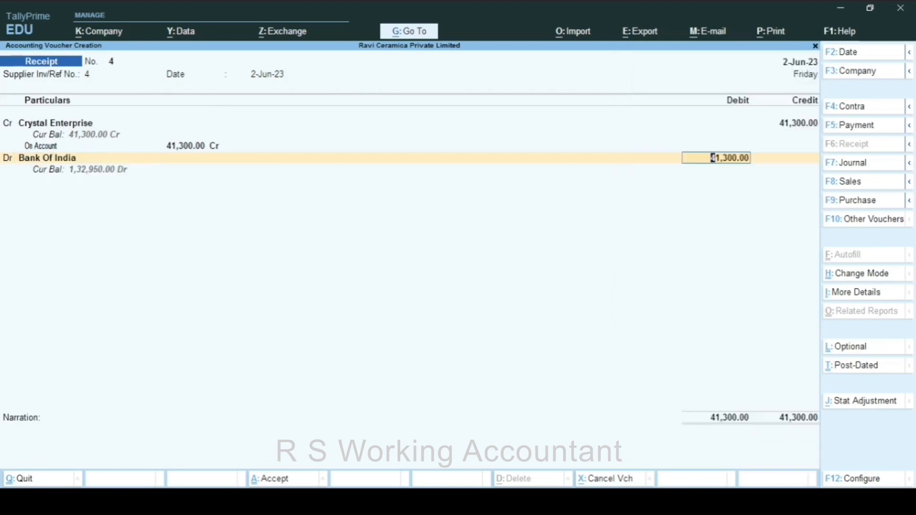
pyautogui.press('Return')
pyautogui.press('Return')
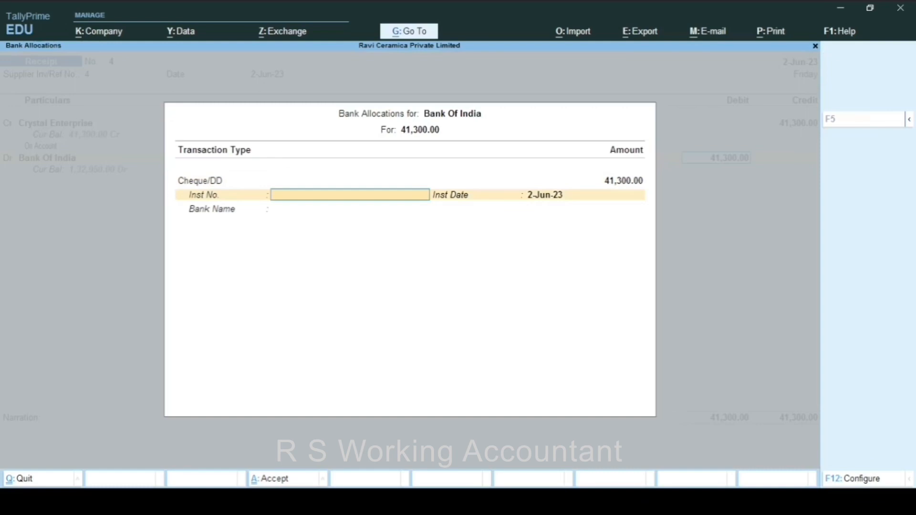
pyautogui.write('421357')
pyautogui.press('Return')
pyautogui.press('Return')
pyautogui.press('Return')
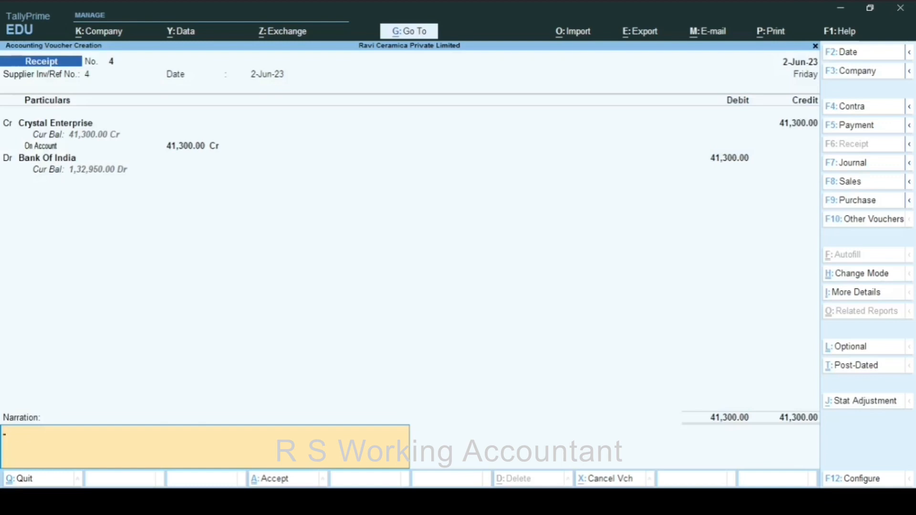
# Save the receipt voucher with a blank narration and return to the Gateway of Tally.
pyautogui.press('Return')
pyautogui.press('Return')
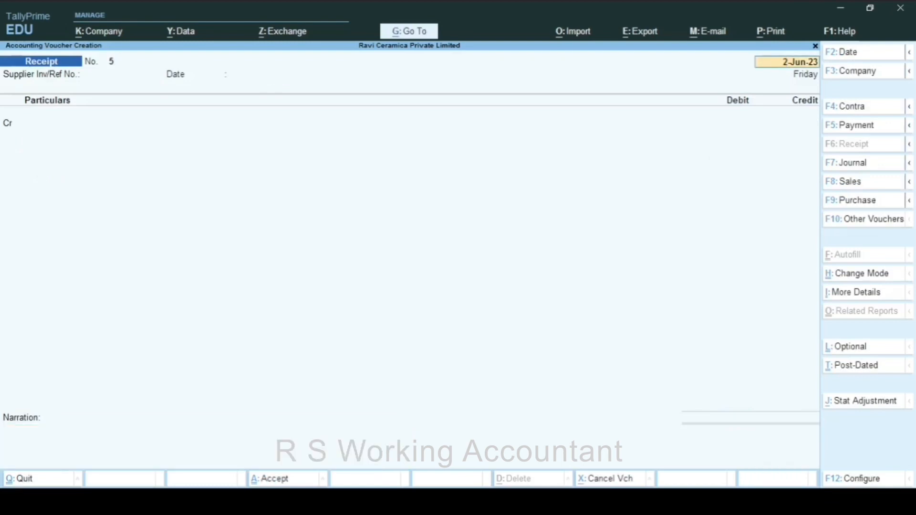
pyautogui.press('BackSpace')
pyautogui.press('Escape')
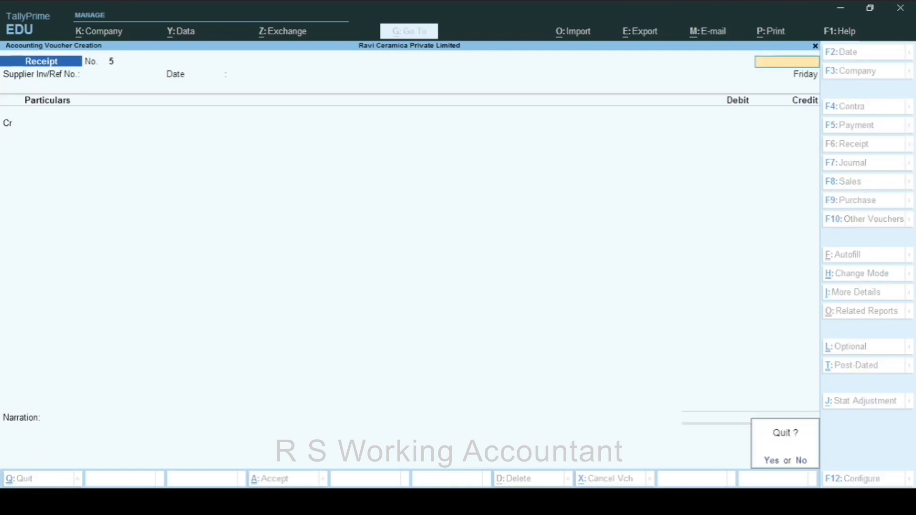
pyautogui.press('Return')
pyautogui.press('Escape')
pyautogui.press('Escape')
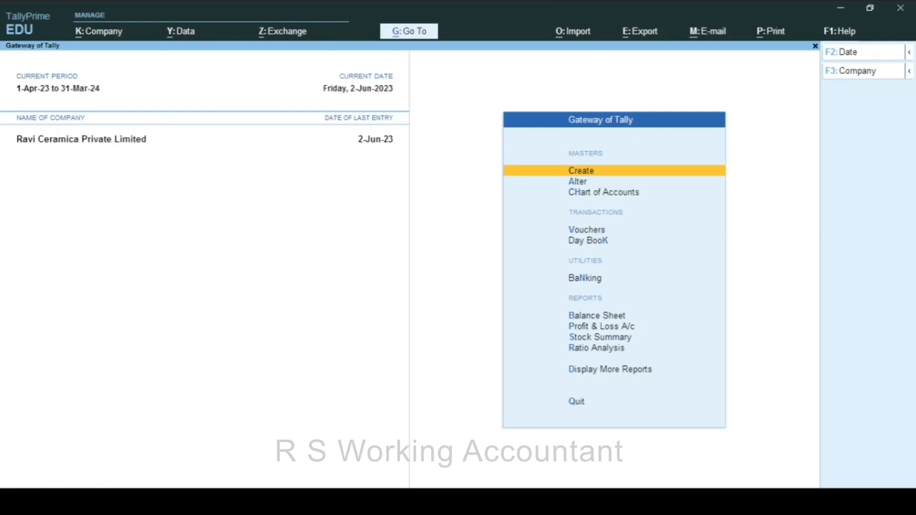
# Review the ledger vouchers of Crystal Enterprise in the account books and return to the Gateway of Tally.
pyautogui.press('d')
pyautogui.press('a')
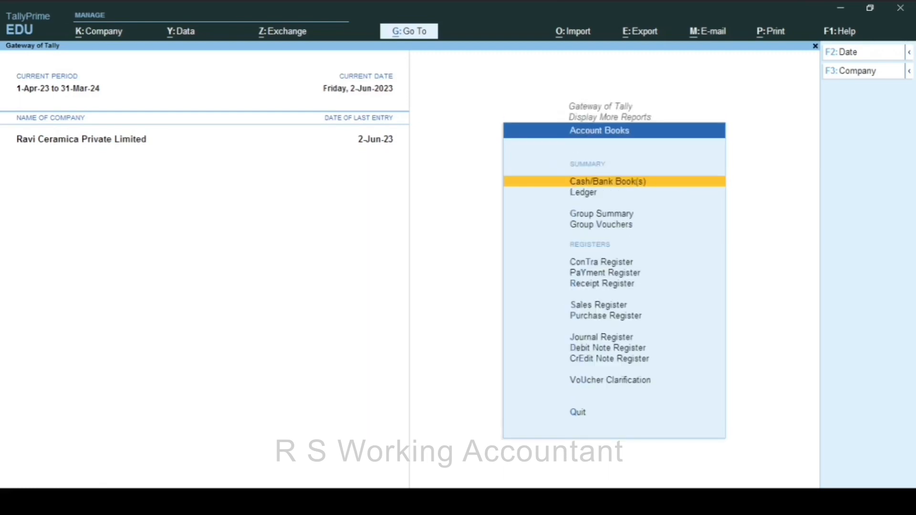
pyautogui.press('l')
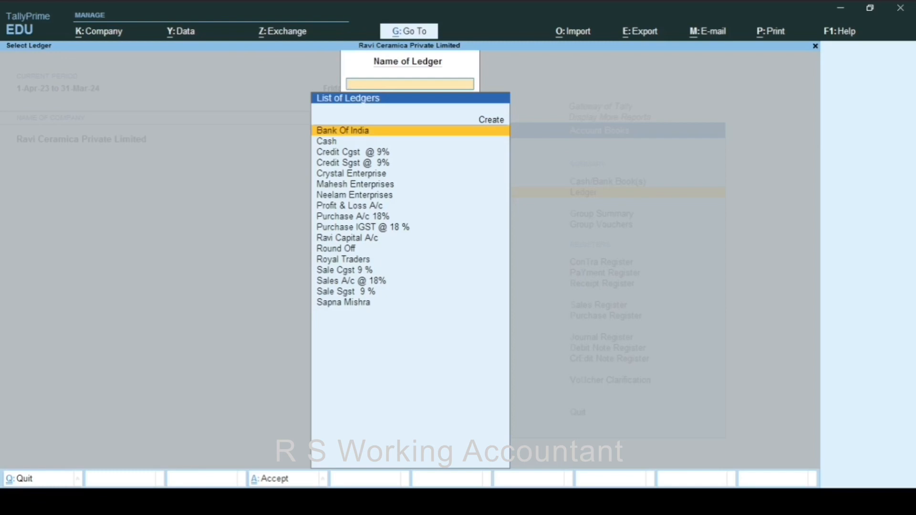
pyautogui.write('CR')
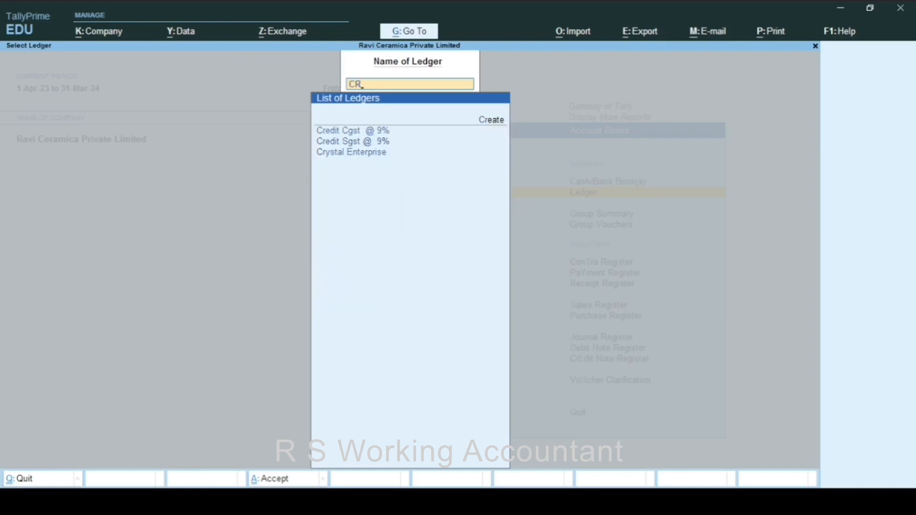
pyautogui.press('Down')
pyautogui.press('Down')
pyautogui.press('Down')
pyautogui.press('Return')
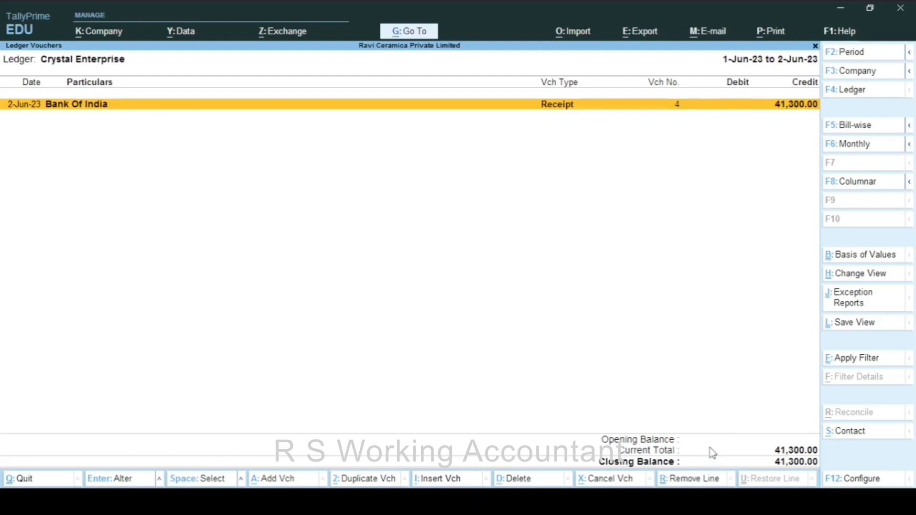
pyautogui.press('Escape')
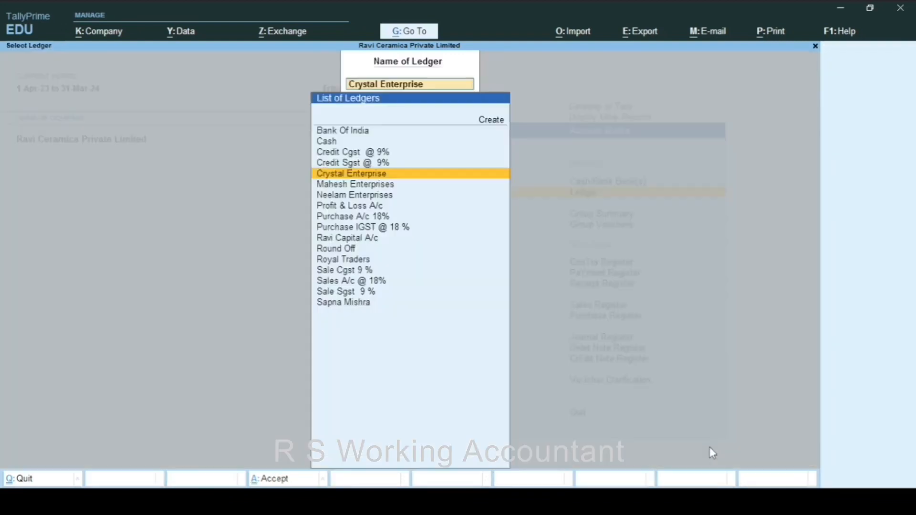
pyautogui.press('Escape')
pyautogui.press('Escape')
pyautogui.press('Escape')
pyautogui.press('Escape')
pyautogui.press('Escape')
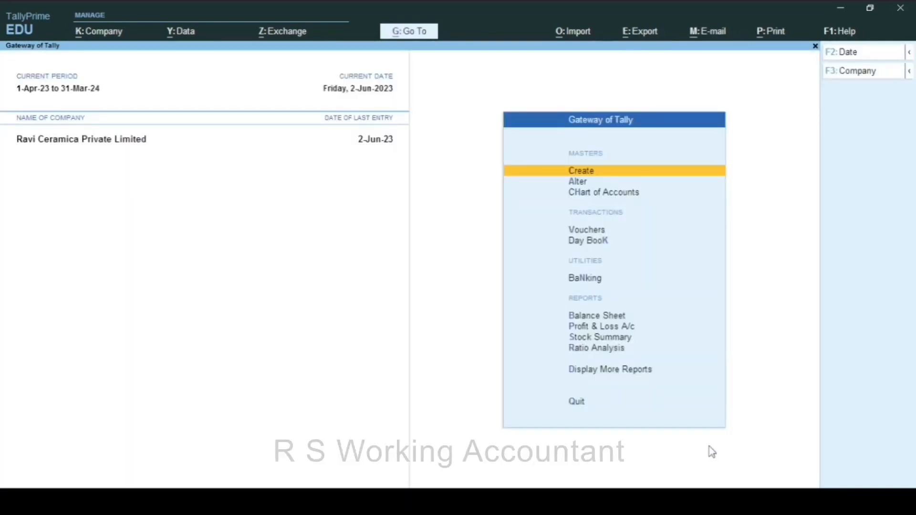
# Open the Balance Sheet and drill down through Current Assets to the Sundry Debtors group summary.
pyautogui.click(612, 316)
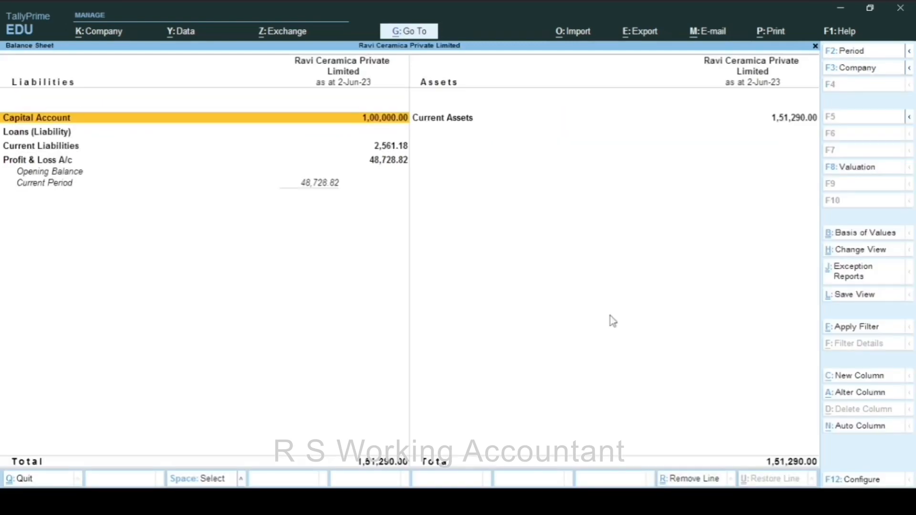
pyautogui.press('Right')
pyautogui.press('Return')
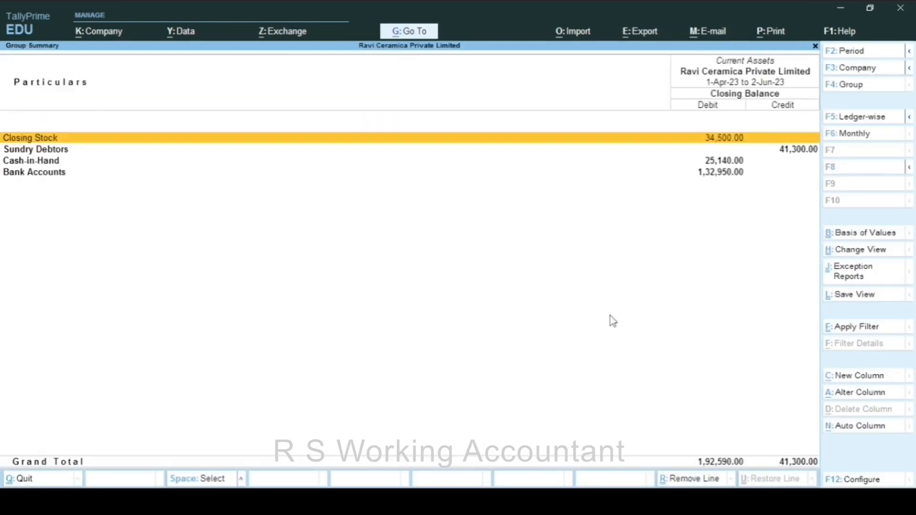
pyautogui.press('Down')
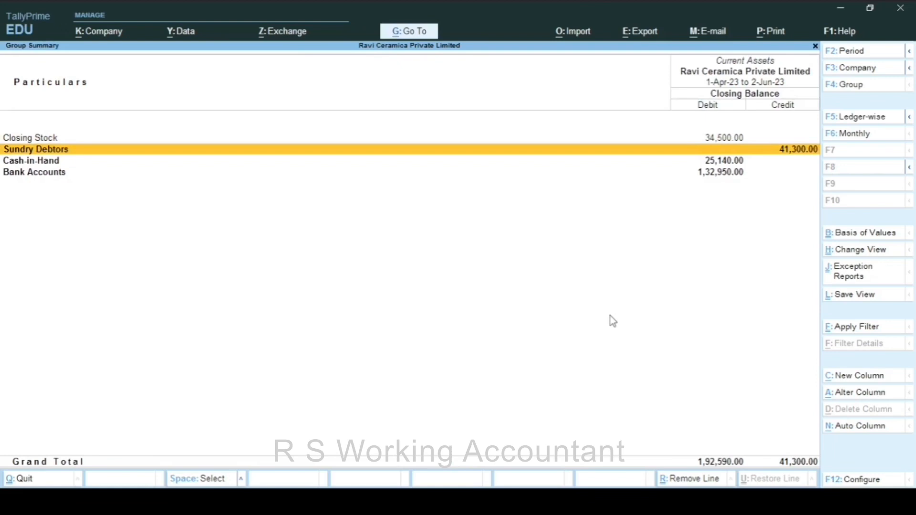
pyautogui.press('Return')
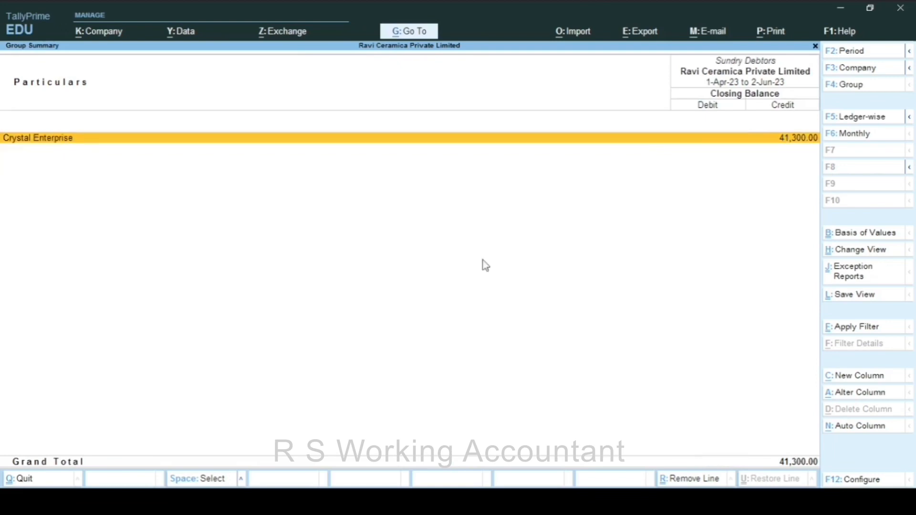